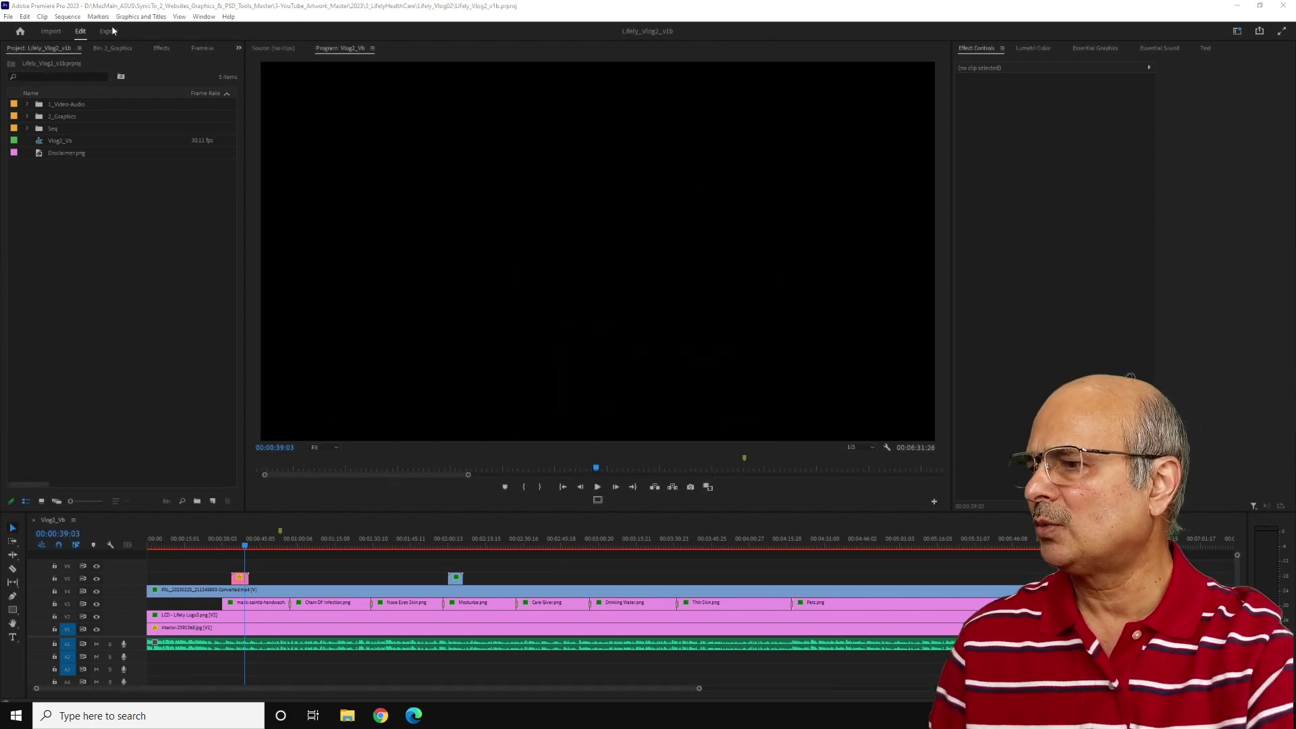
# Step: Attempt to export the Vlog2_Vb sequence from the Export workspace, triggering the Accelerated Renderer Error
pyautogui.click(112, 30)
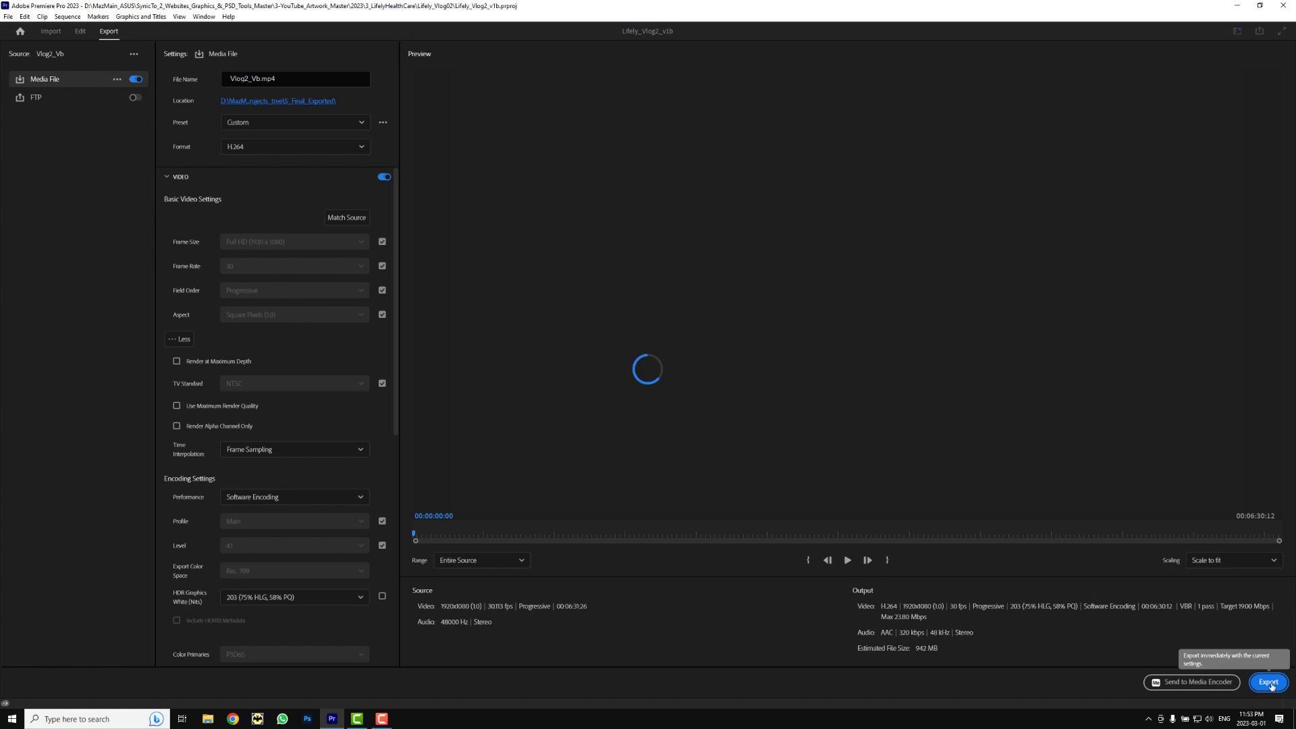
pyautogui.click(1269, 682)
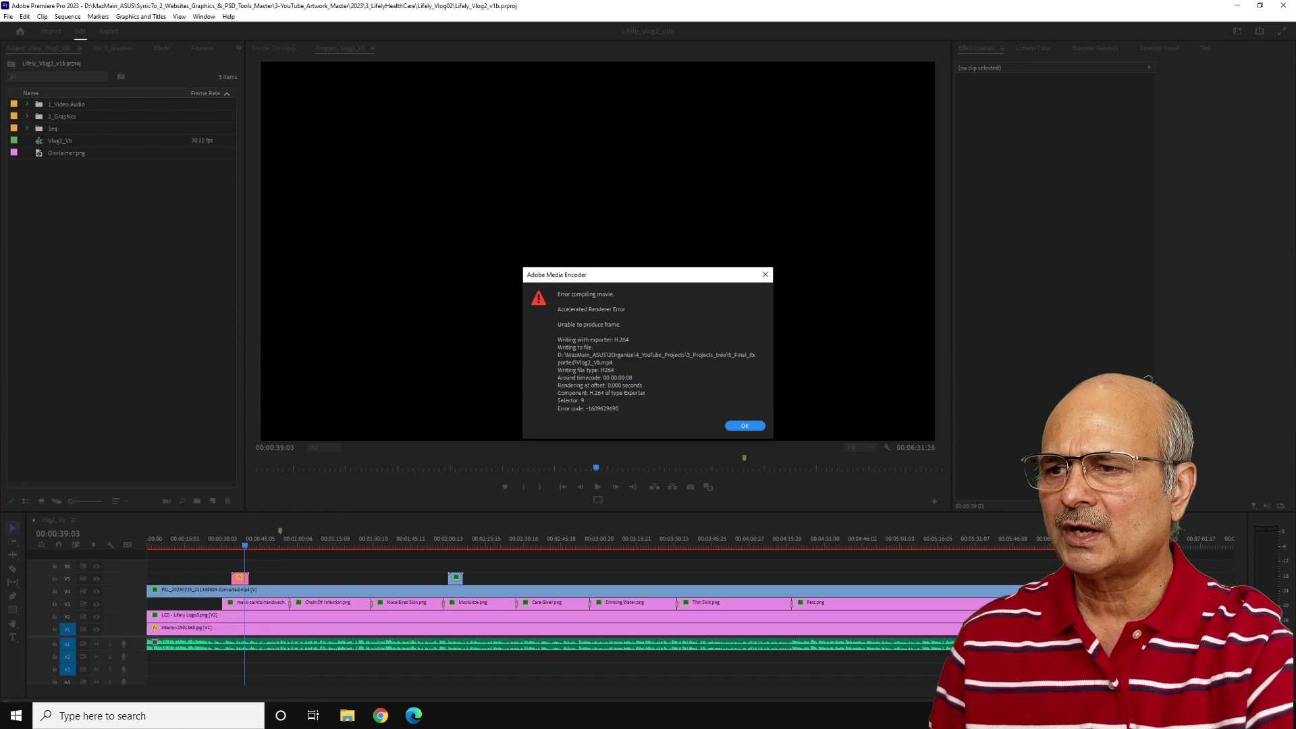
# Step: Dismiss the export error and set the General project renderer to Mercury Playback Engine Software Only
pyautogui.click(748, 428)
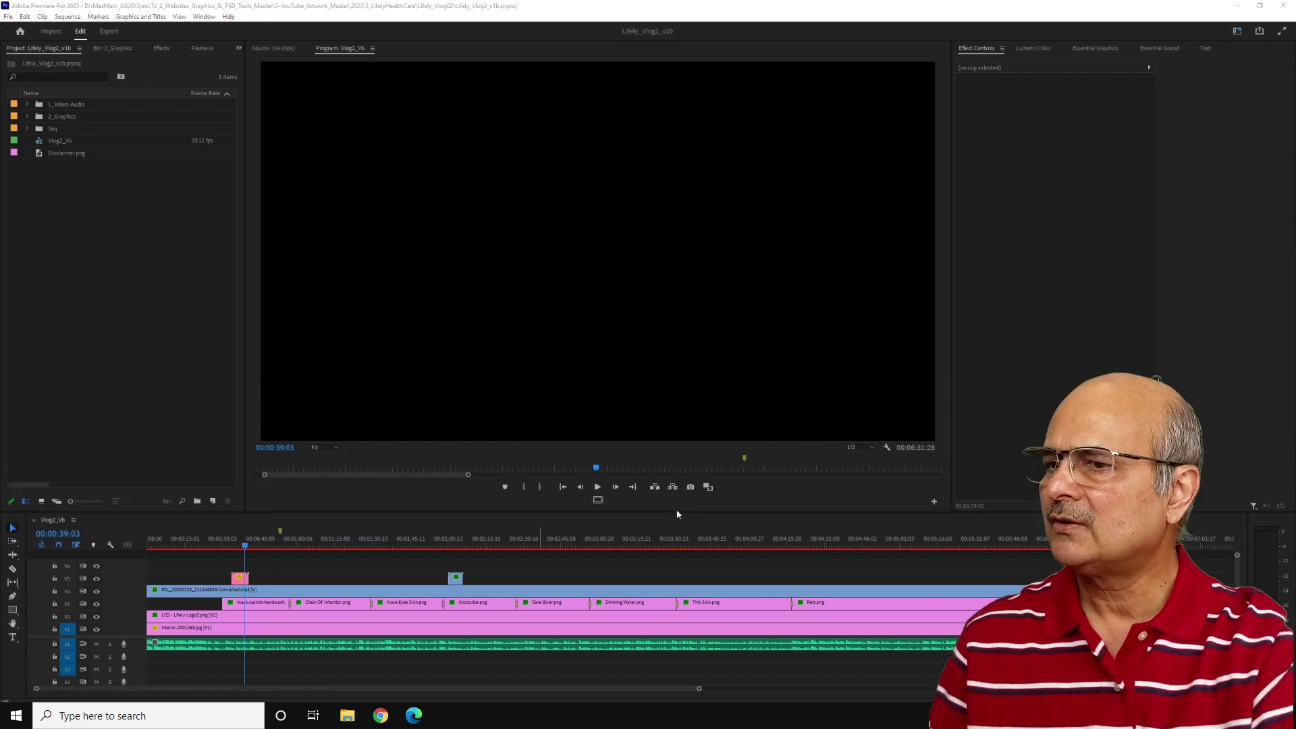
pyautogui.click(8, 17)
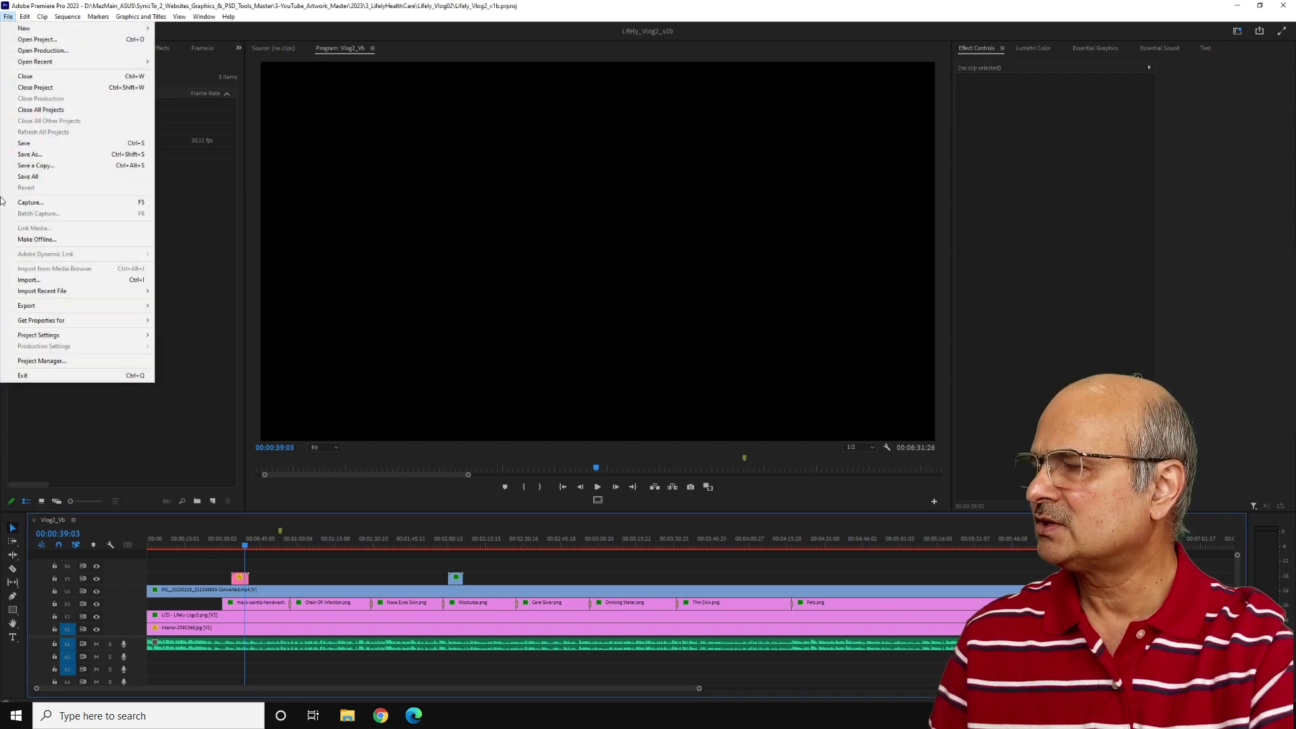
pyautogui.moveTo(39, 335)
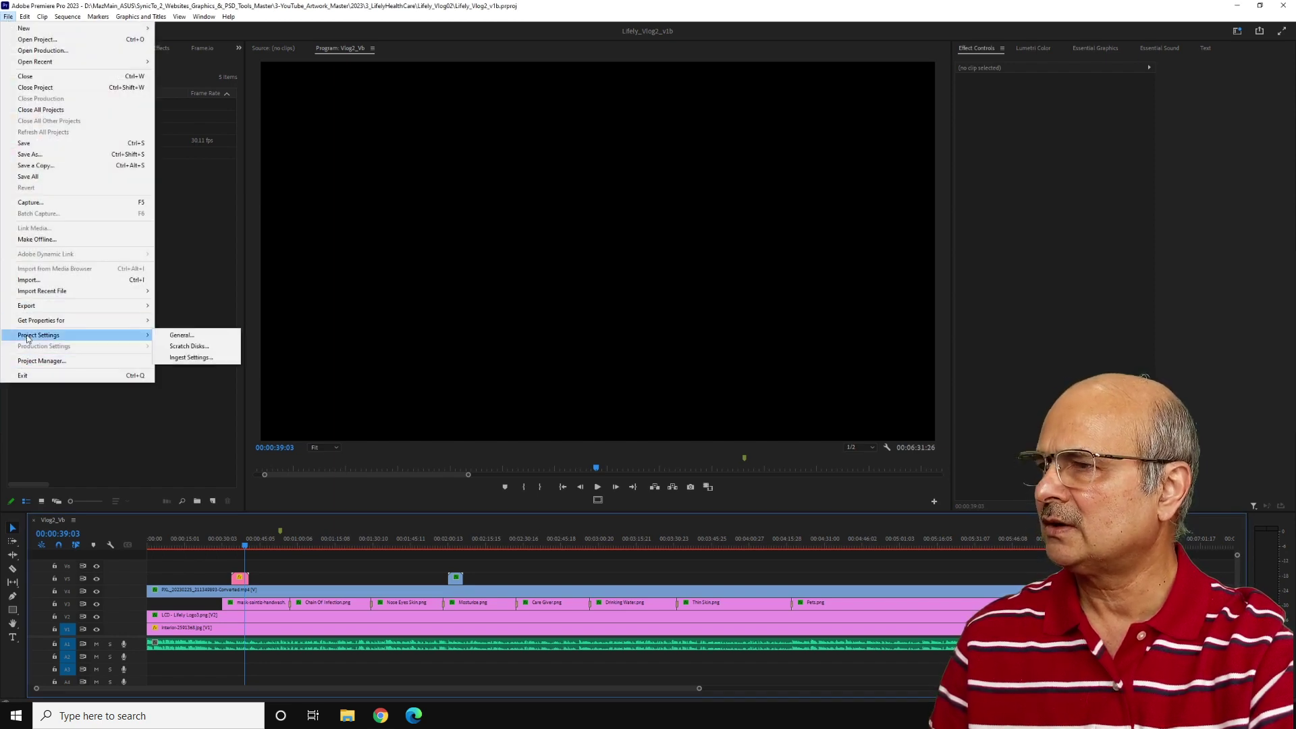
pyautogui.click(182, 335)
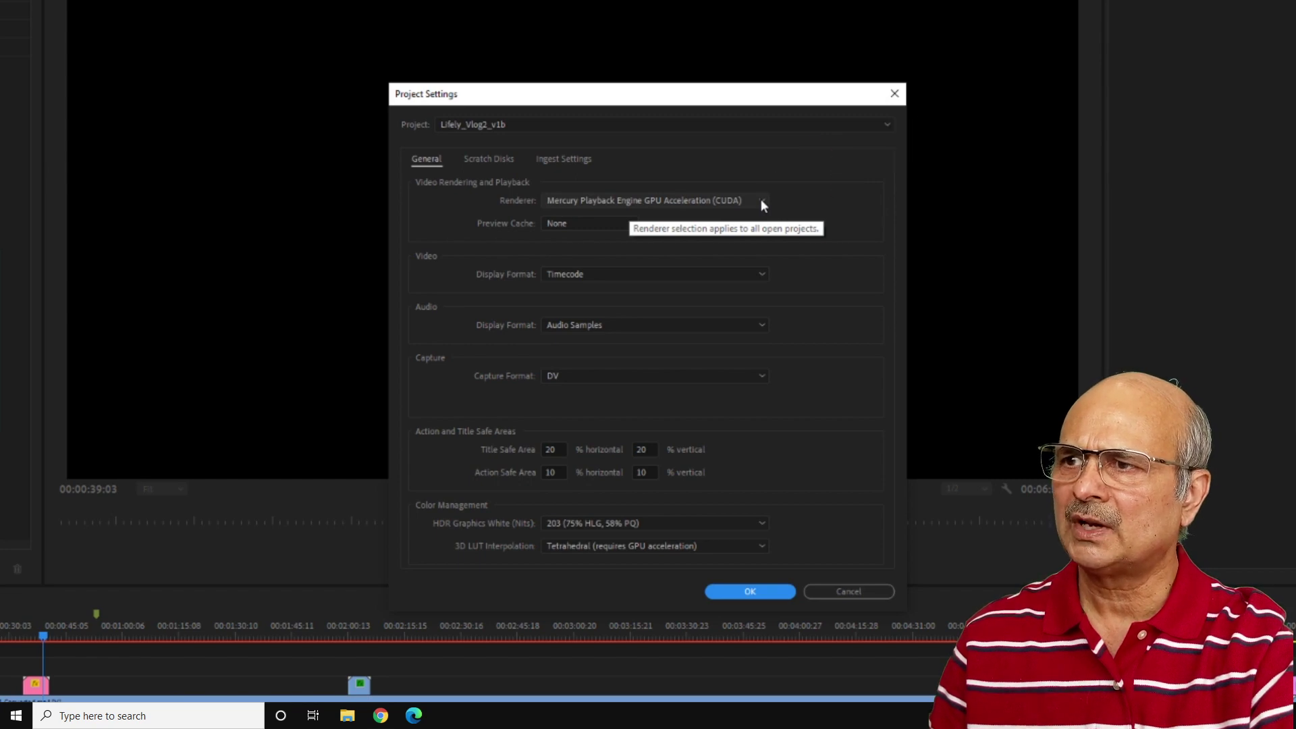
pyautogui.click(763, 205)
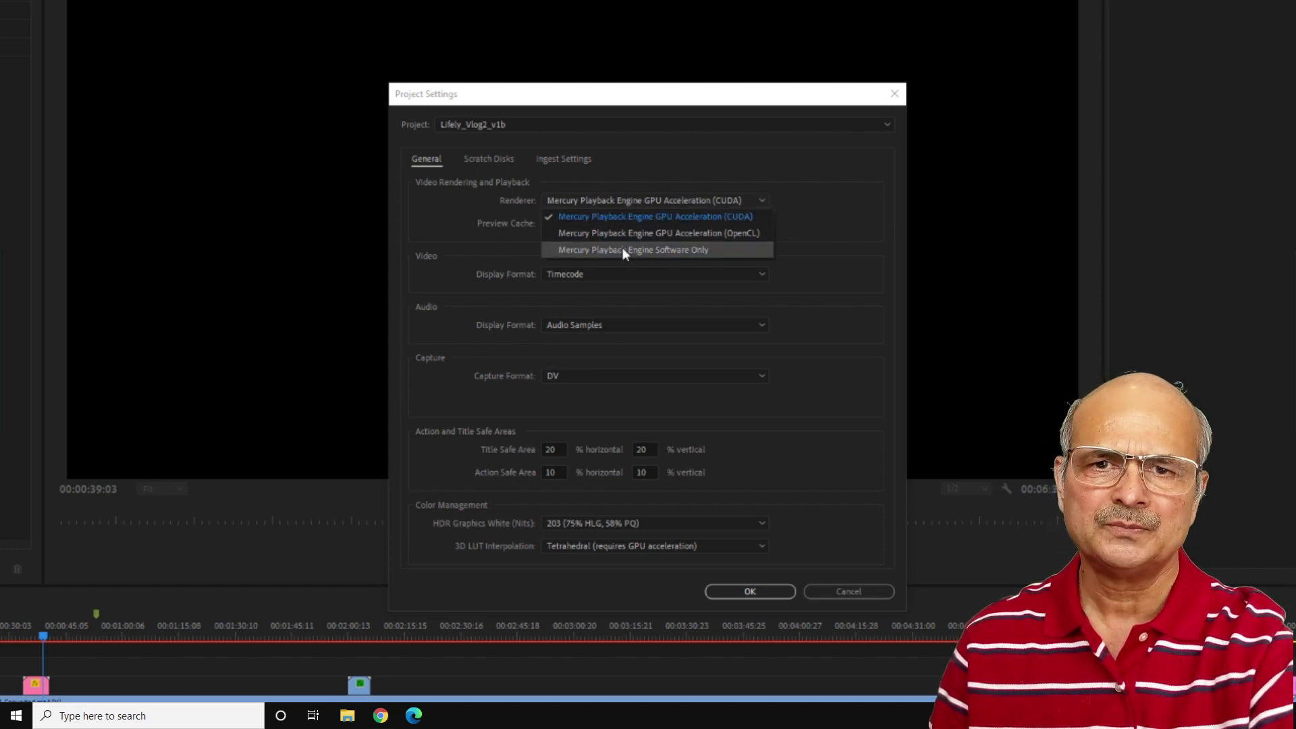
pyautogui.click(690, 253)
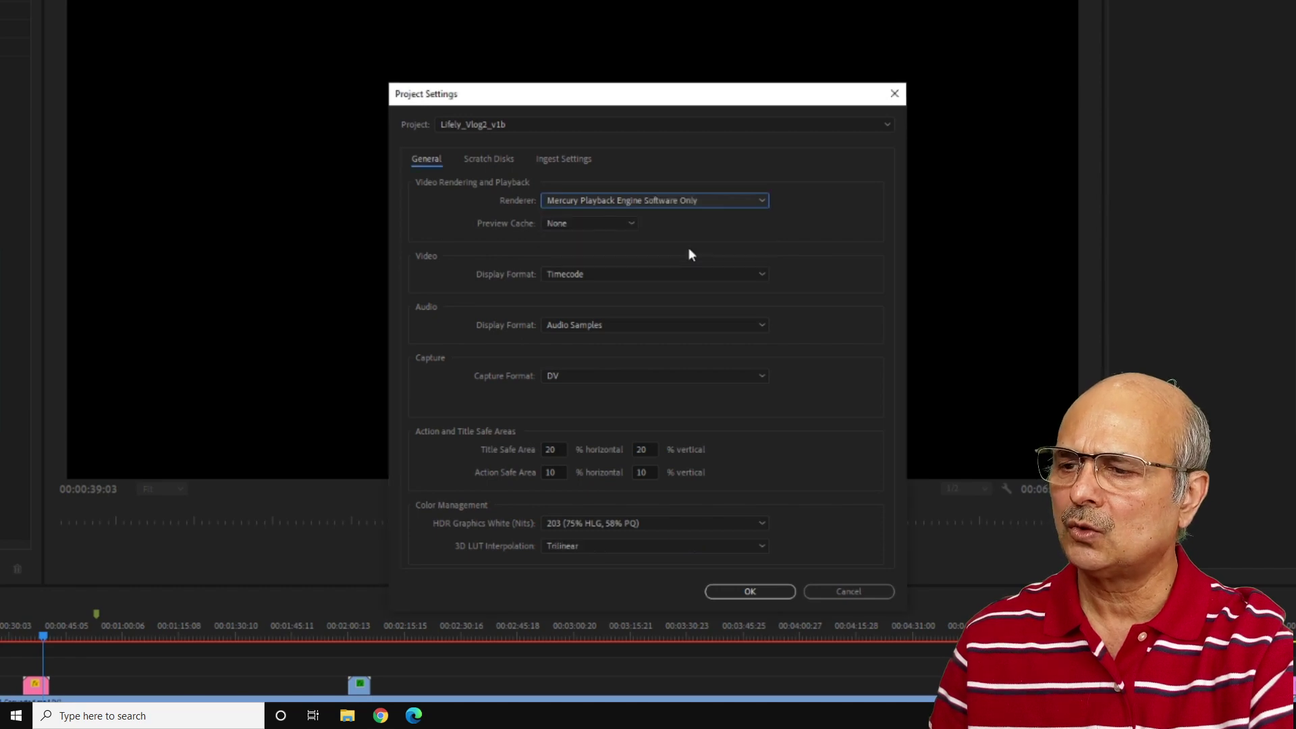
# Step: Confirm the Software Only renderer setting and save the project
pyautogui.click(749, 591)
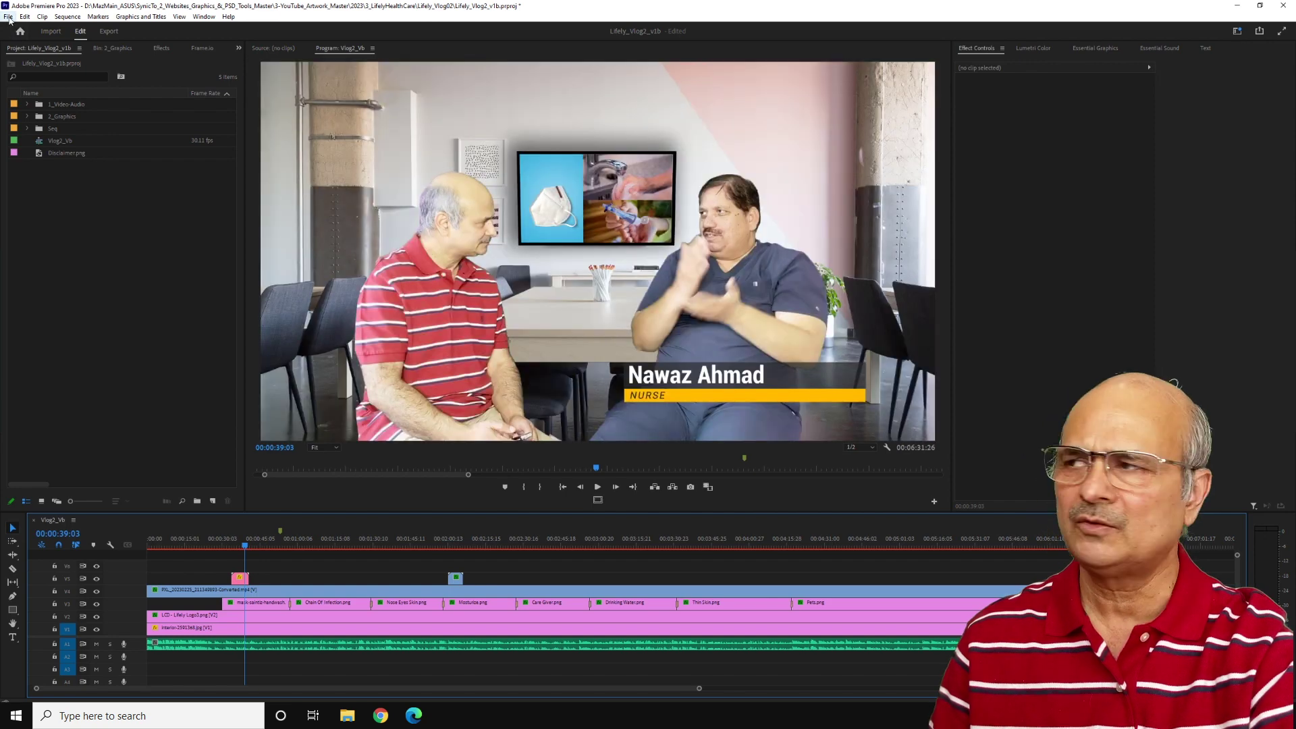
pyautogui.click(8, 17)
pyautogui.click(31, 138)
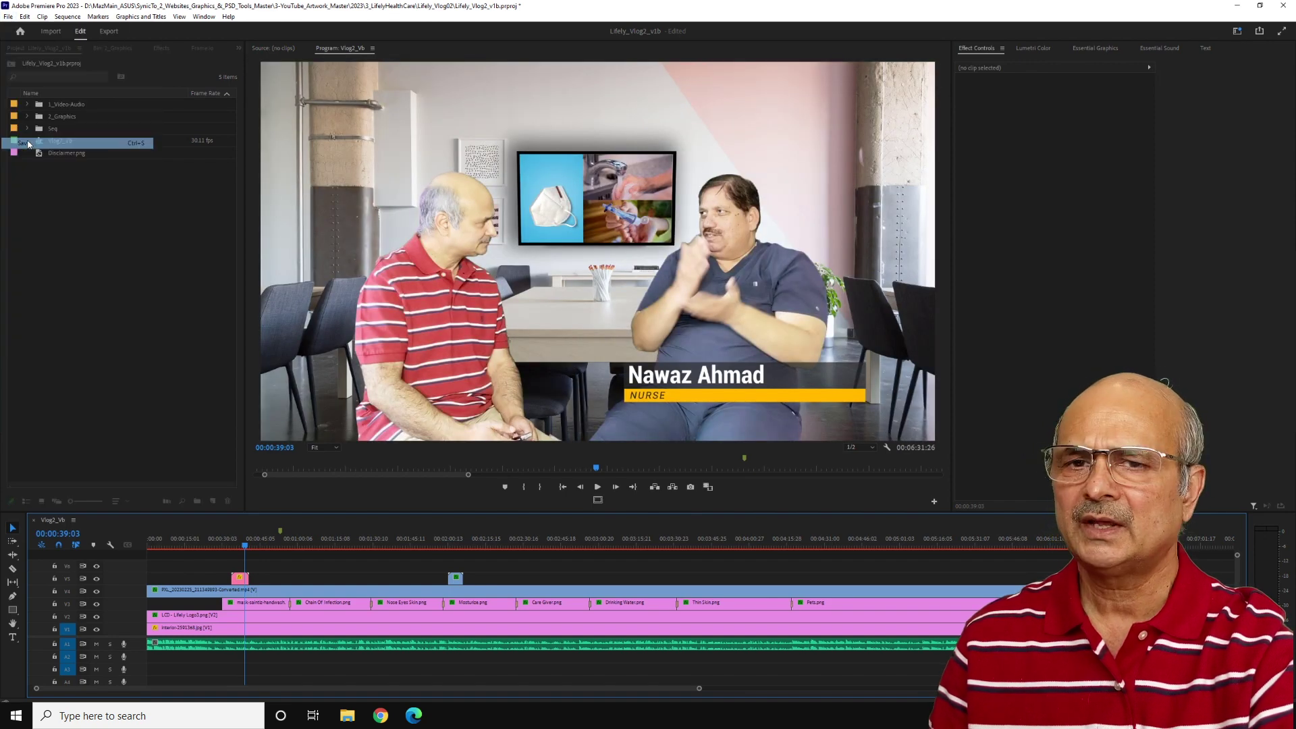
# Step: Close the current project and quit Premiere Pro
pyautogui.click(9, 17)
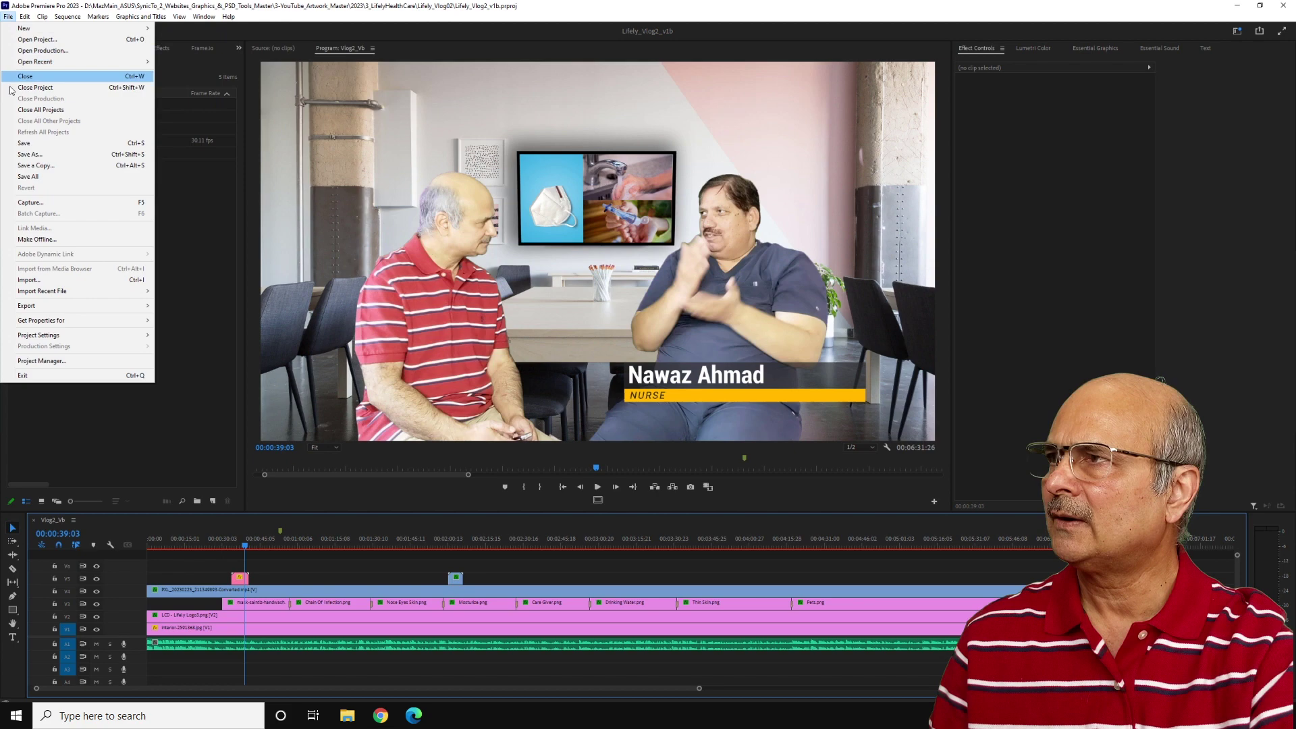
pyautogui.hotkey('ctrl', 'm')
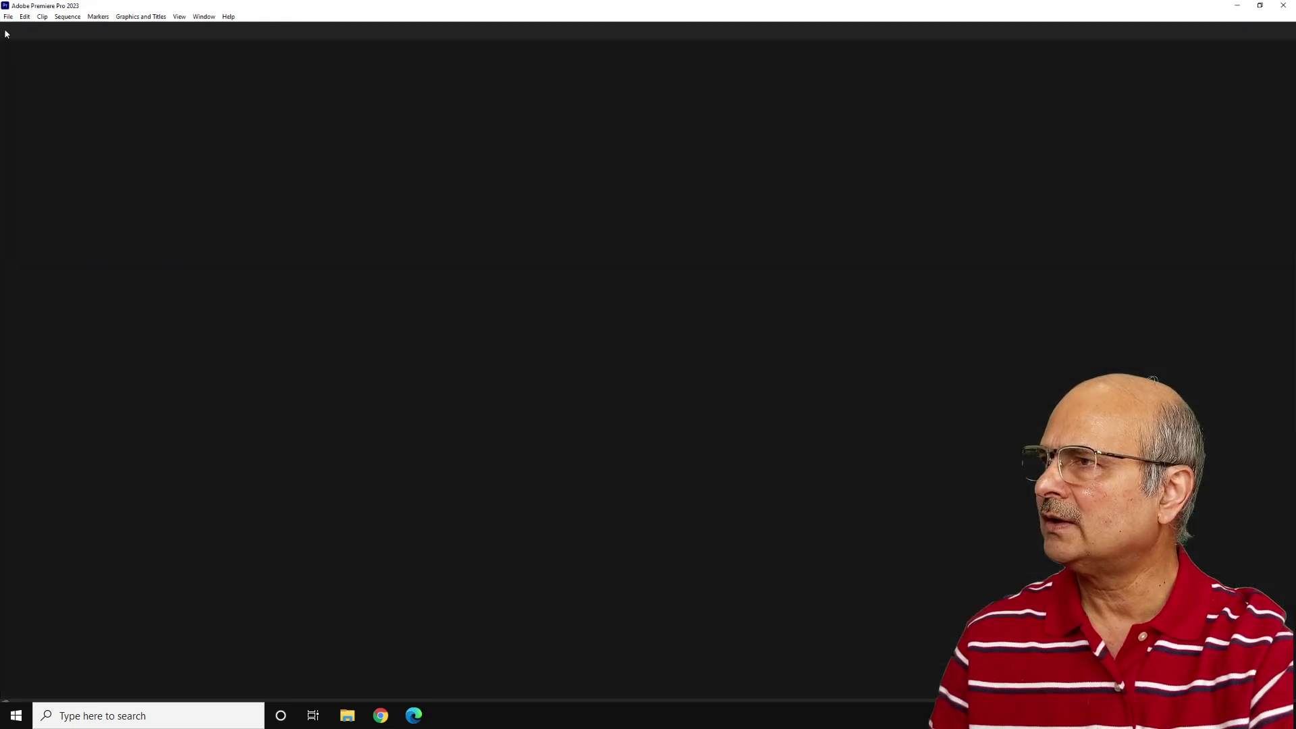
pyautogui.click(8, 17)
pyautogui.click(22, 377)
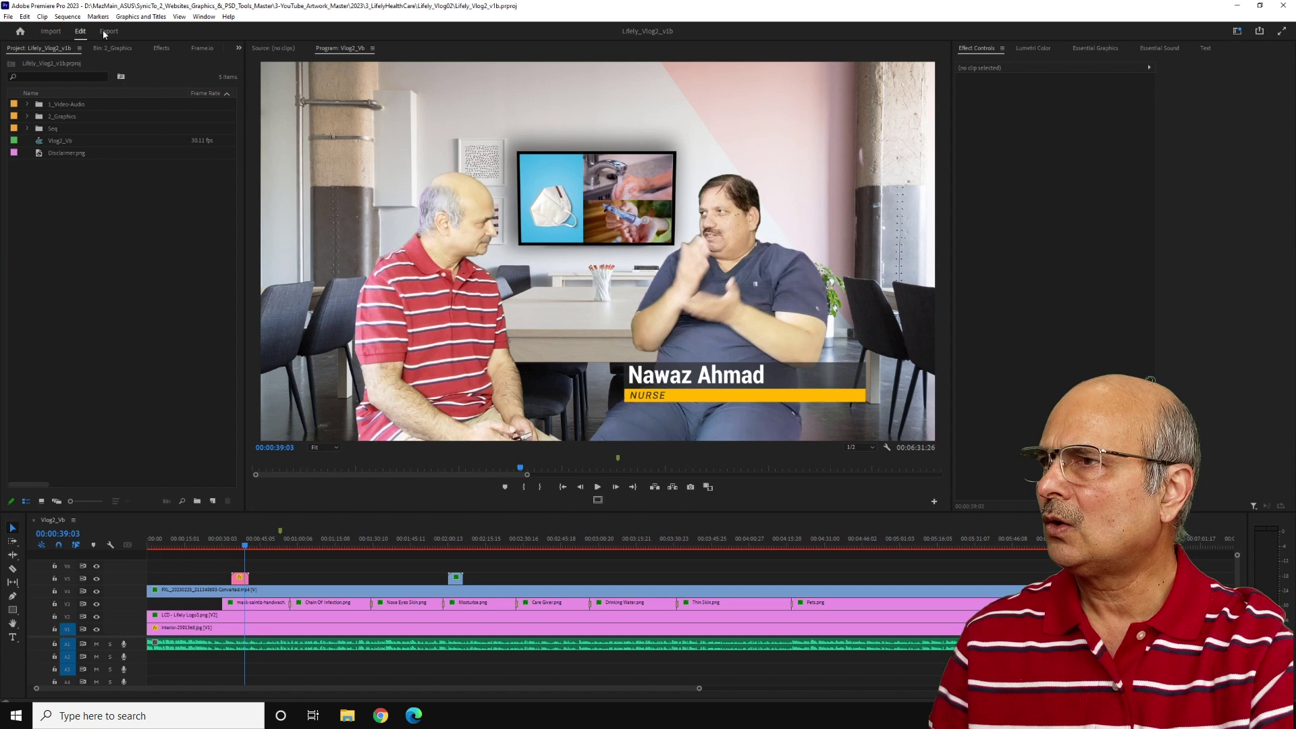
# Step: Open the Vlog2_Vb export settings and collapse the extra basic video options
pyautogui.click(107, 31)
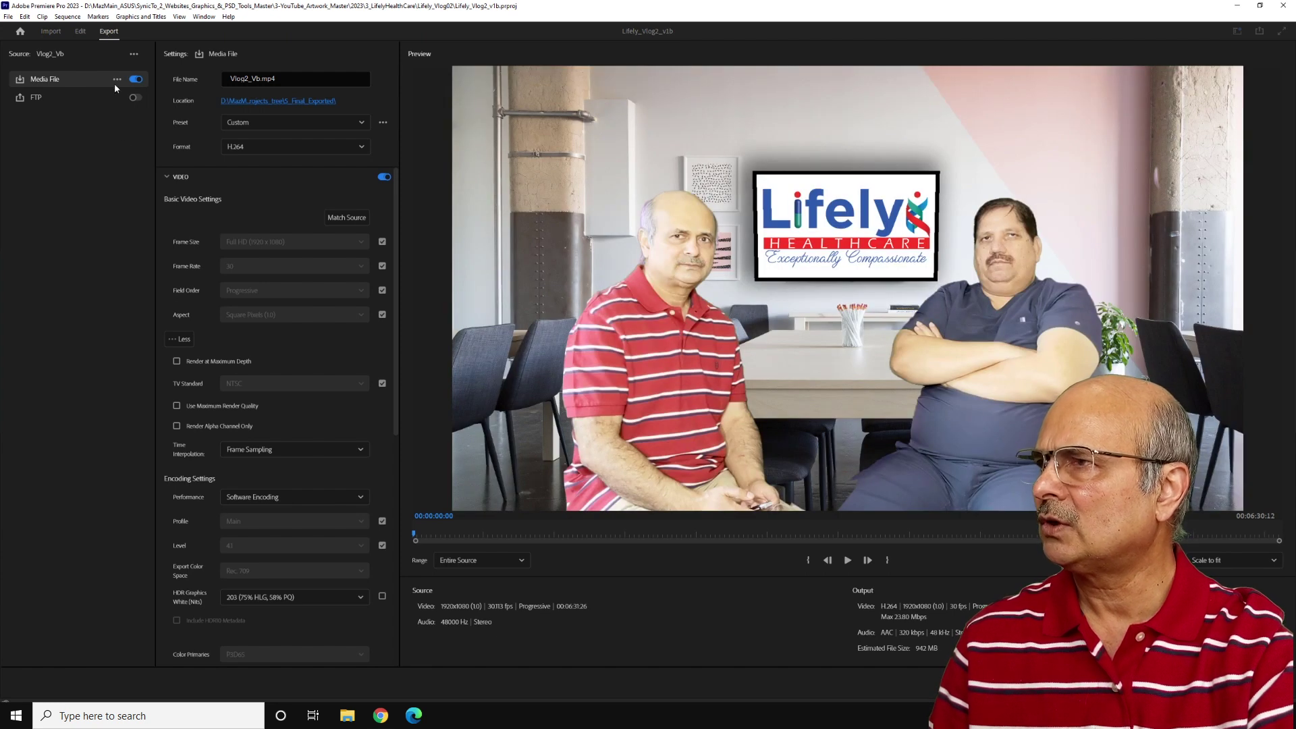
pyautogui.click(180, 340)
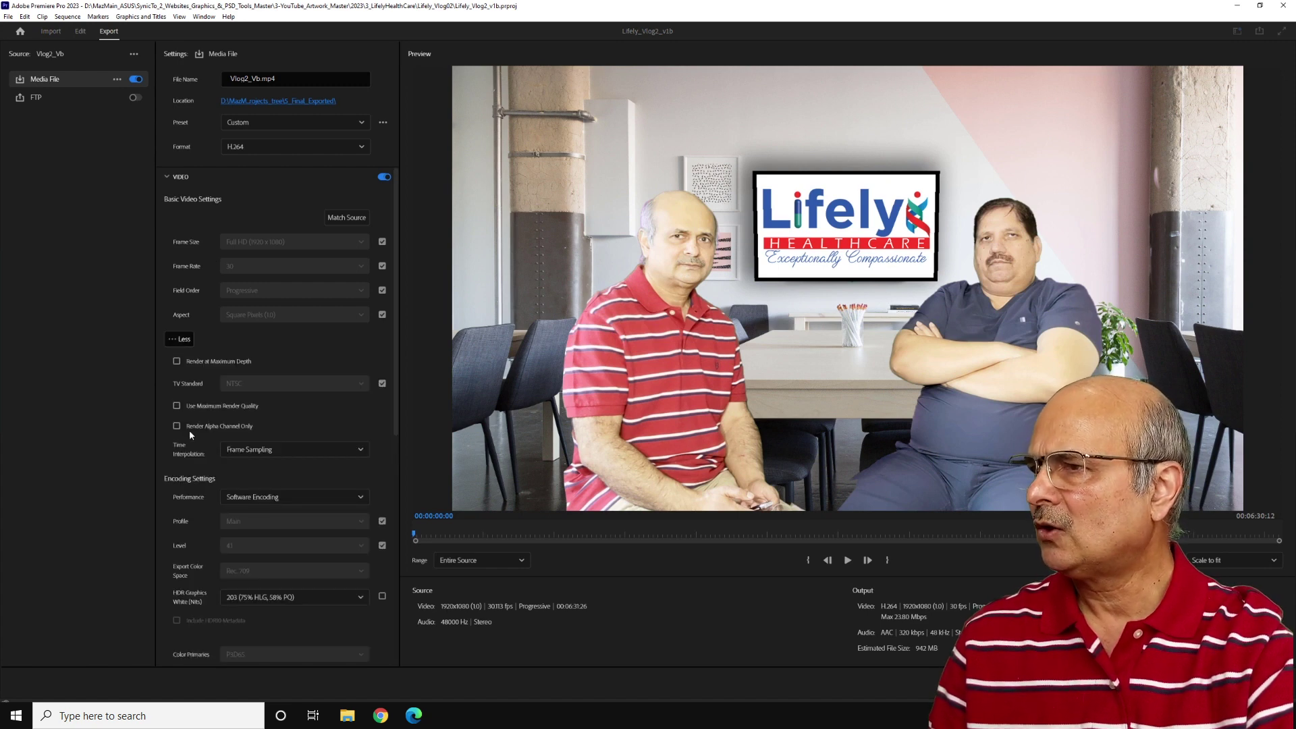
pyautogui.scroll(-3, 189, 431)
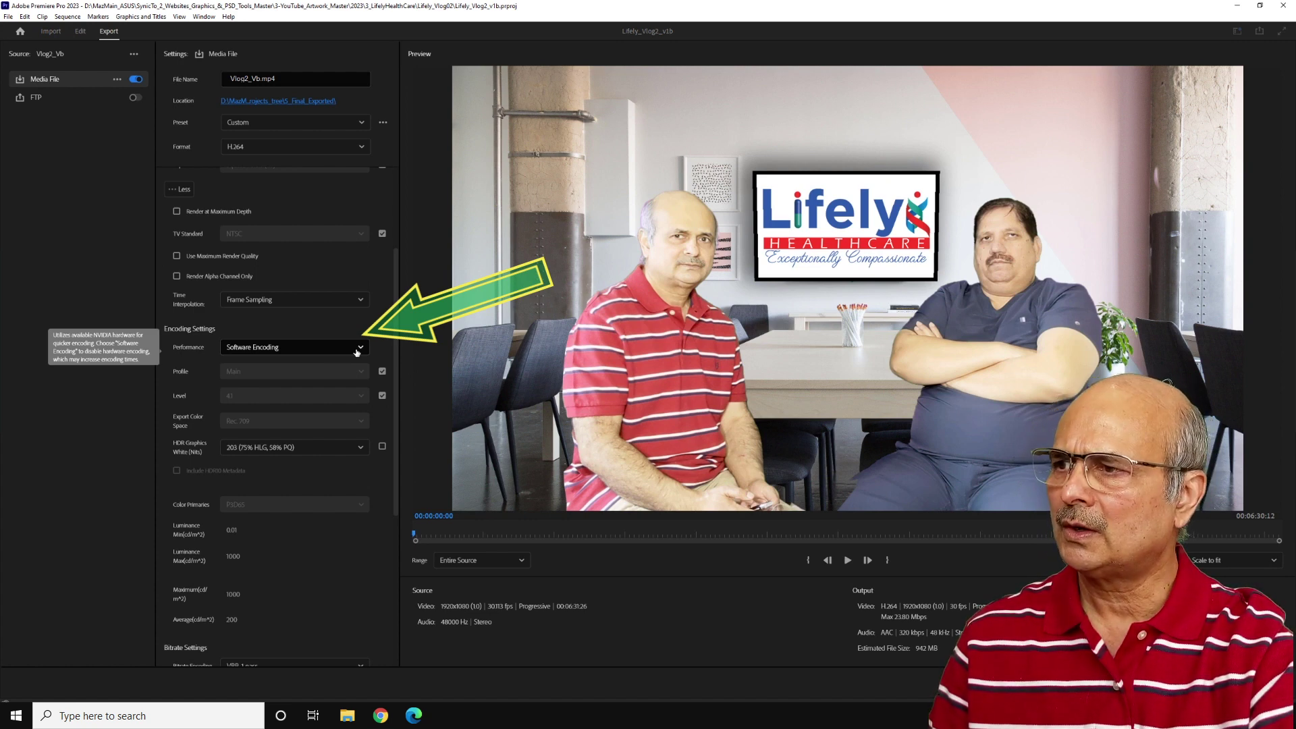
pyautogui.click(357, 348)
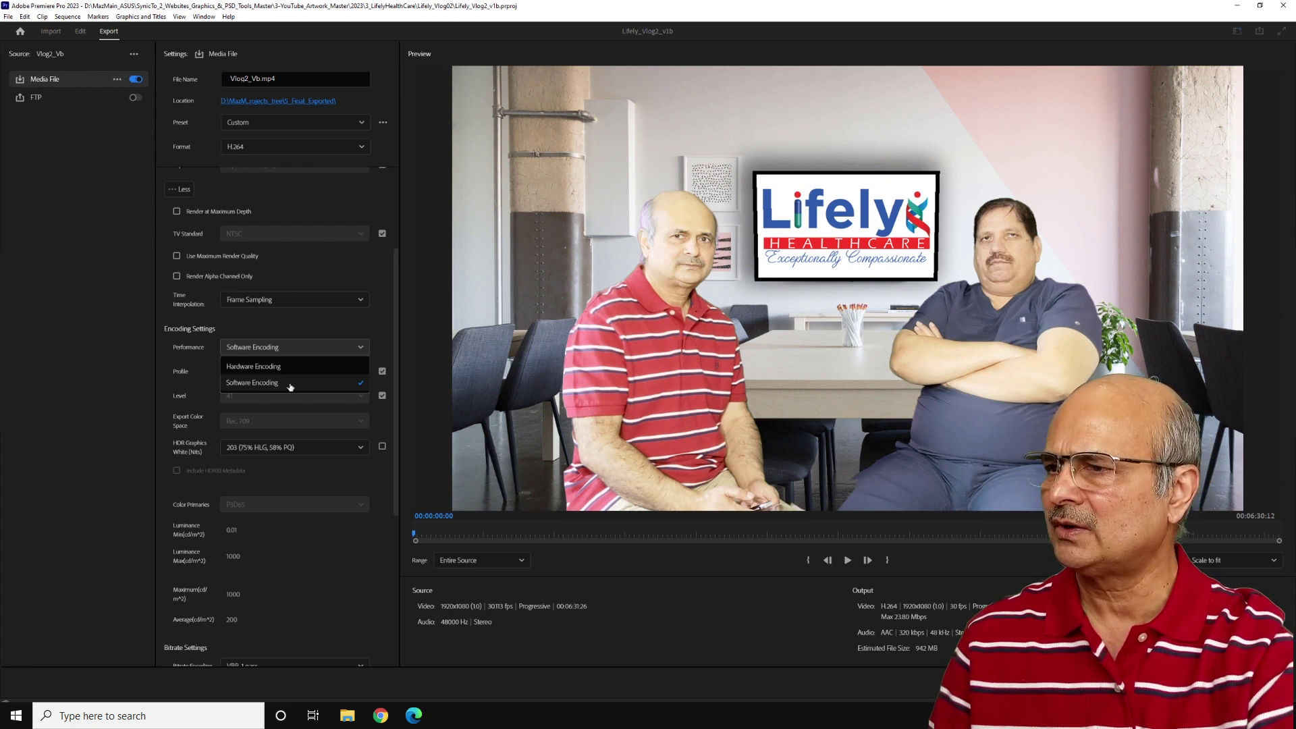
pyautogui.click(208, 388)
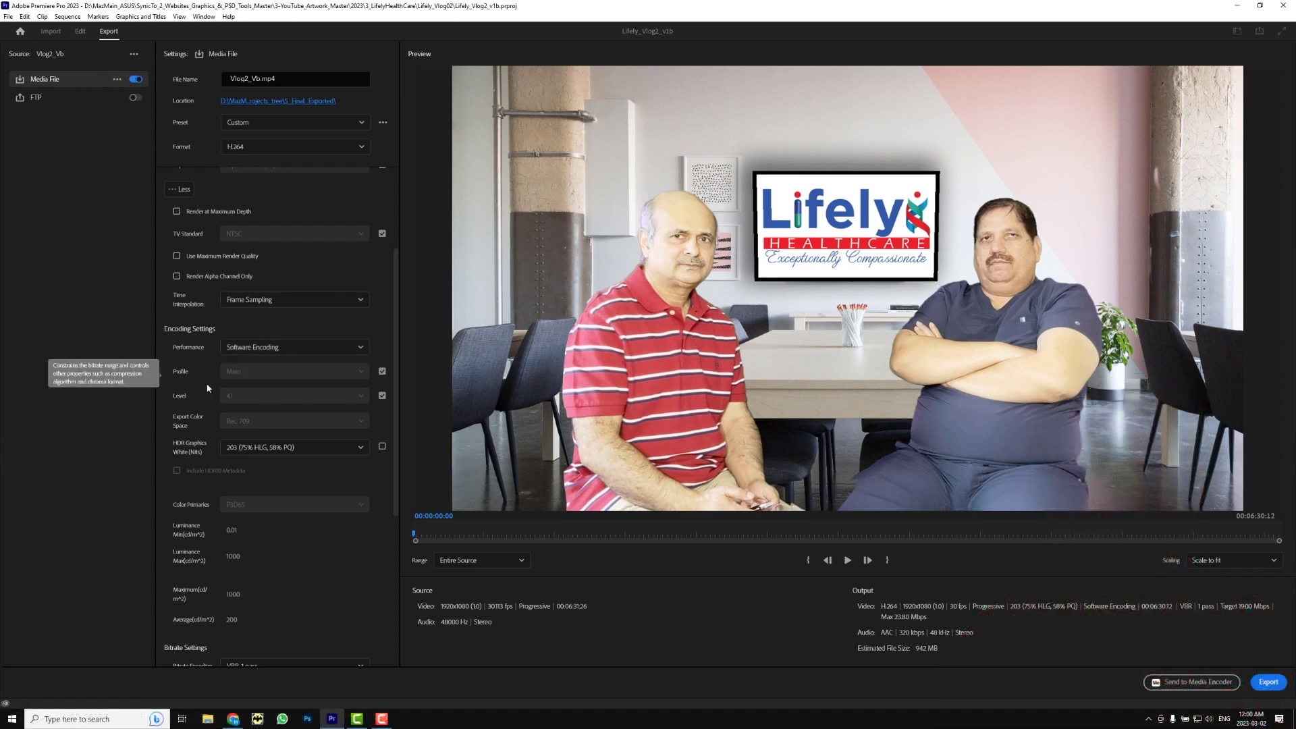
# Step: Start exporting Vlog2_Vb with software encoding
pyautogui.click(1267, 682)
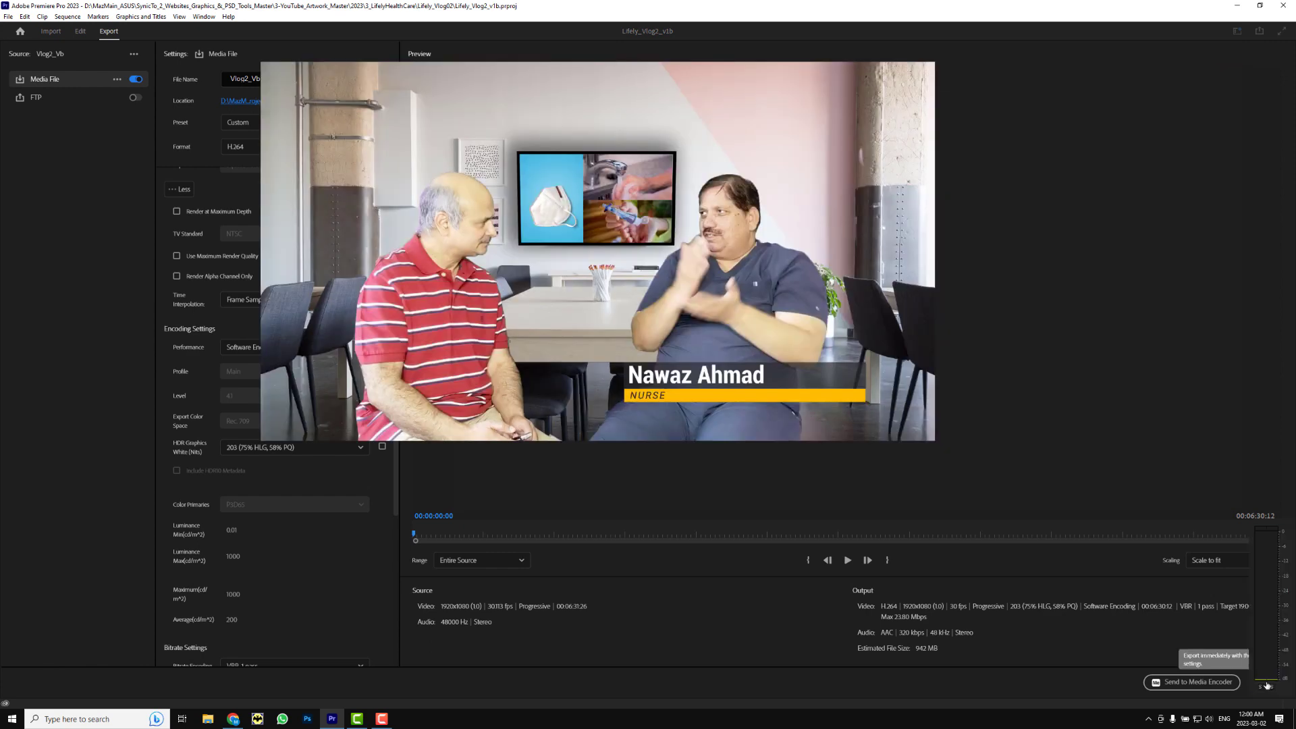